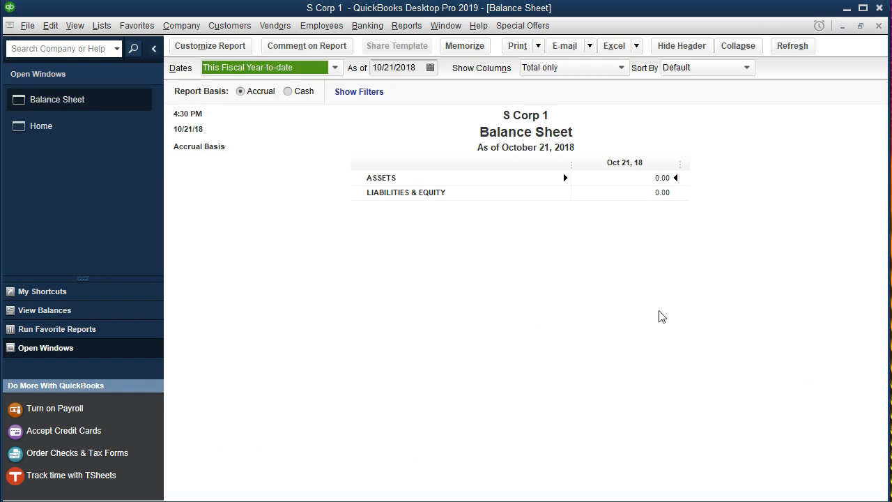
# - Customize the Balance Sheet report to cover 01/01/2021 through 12/31/2021
pyautogui.click(248, 50)
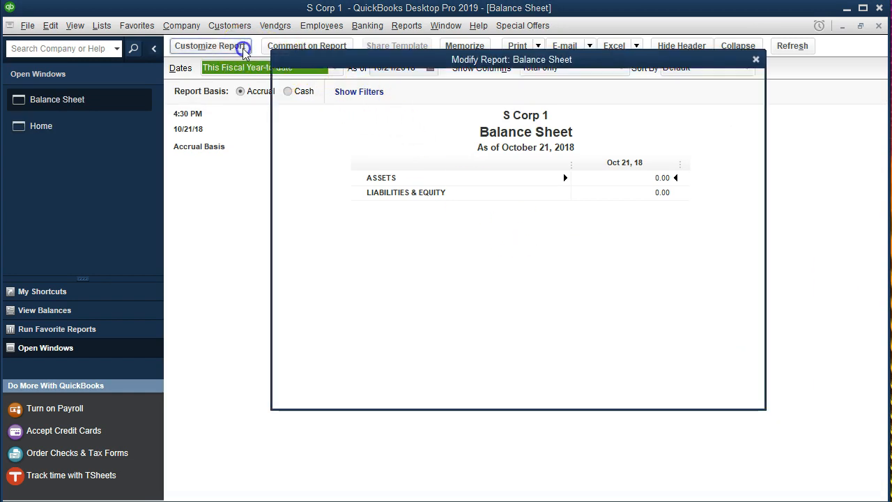
pyautogui.write('01012021')
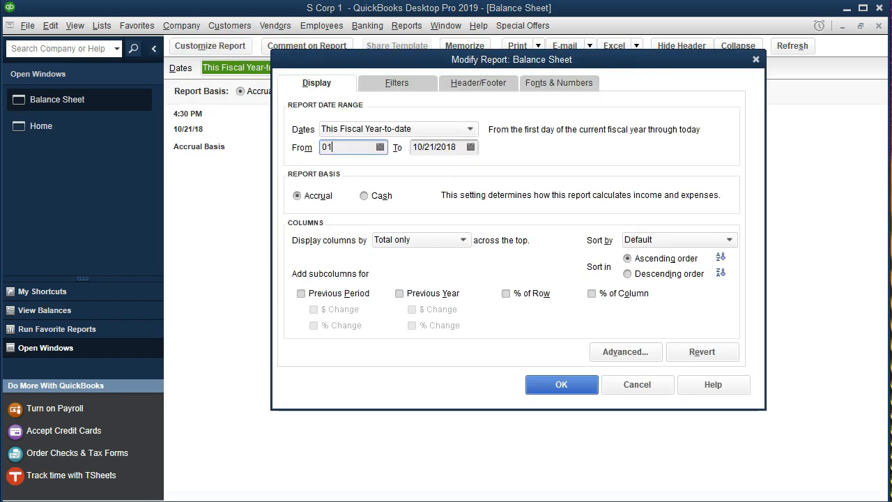
pyautogui.press('Tab')
pyautogui.write('12/31/2021')
pyautogui.press('Tab')
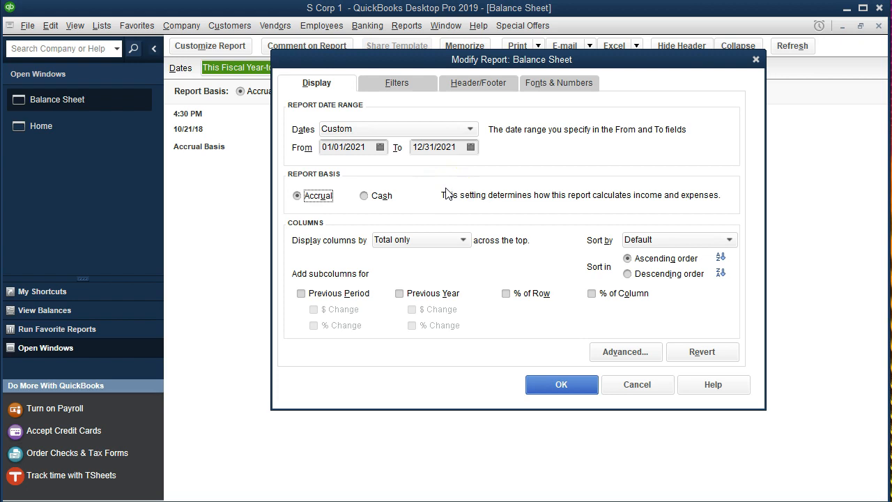
pyautogui.click(551, 386)
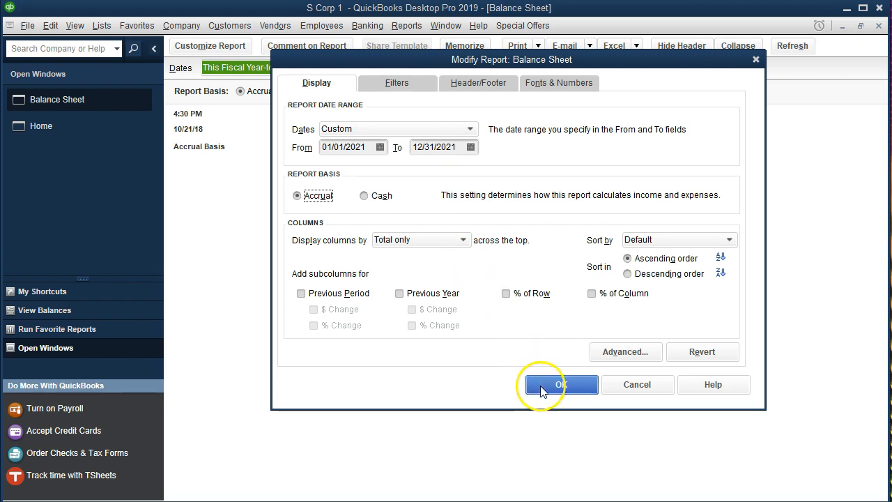
# - Examine the payroll liability balances under Other Current Liabilities on the Balance Sheet, from Employees FIT Payable downward
pyautogui.scroll(-1, 542, 391)
pyautogui.click(625, 299)
pyautogui.click(636, 310)
pyautogui.click(640, 325)
pyautogui.click(647, 341)
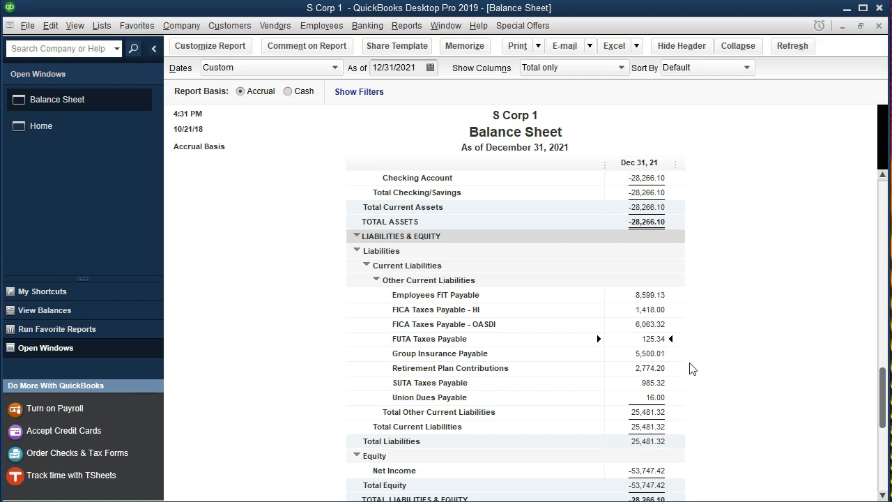
pyautogui.click(641, 296)
pyautogui.press('Down')
pyautogui.press('Down')
pyautogui.press('Down')
# - Start paying payroll liabilities from the Home page, with the liability date range from 09/01/2021 through 09/01/2021
pyautogui.click(42, 126)
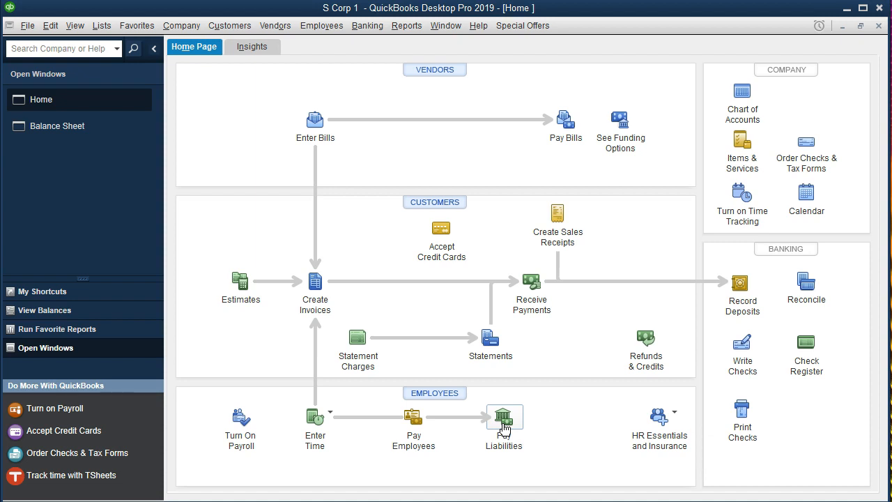
pyautogui.click(503, 422)
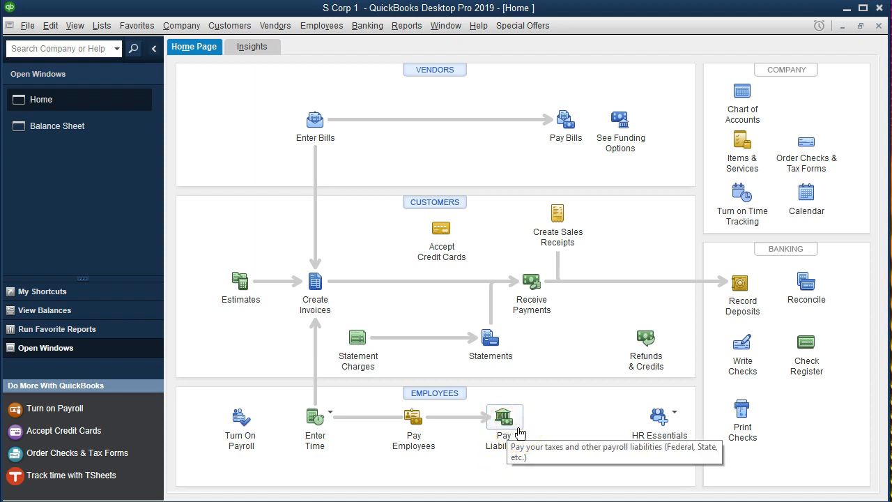
pyautogui.click(519, 433)
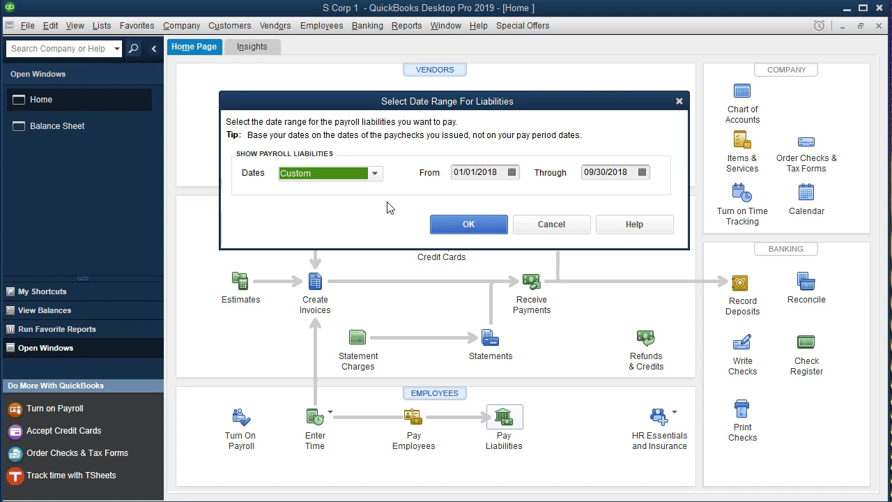
pyautogui.press('Tab')
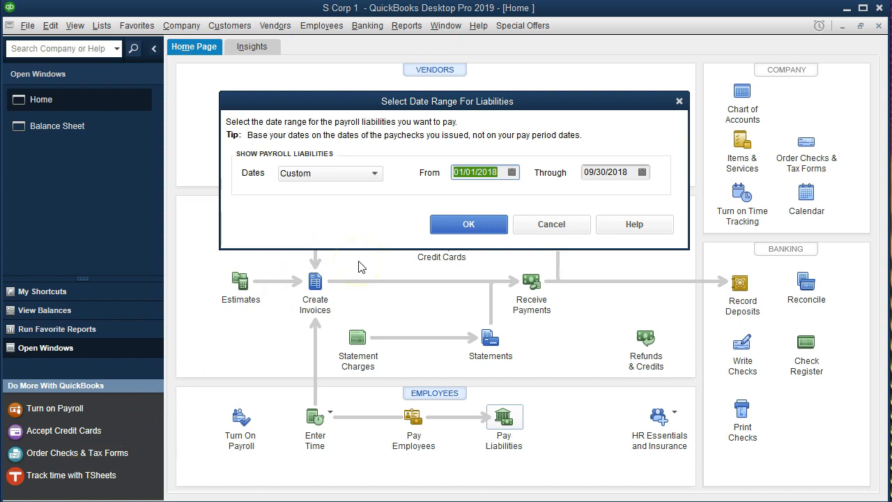
pyautogui.write('0901')
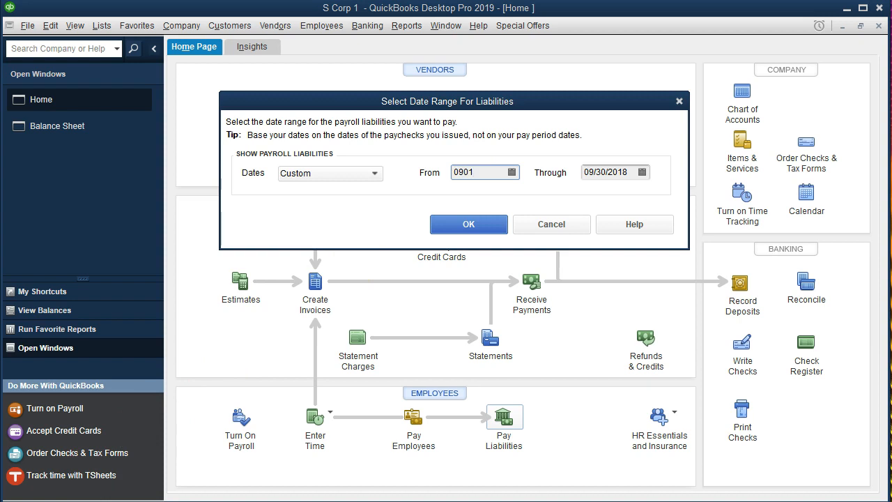
pyautogui.press('Tab')
pyautogui.write('09/')
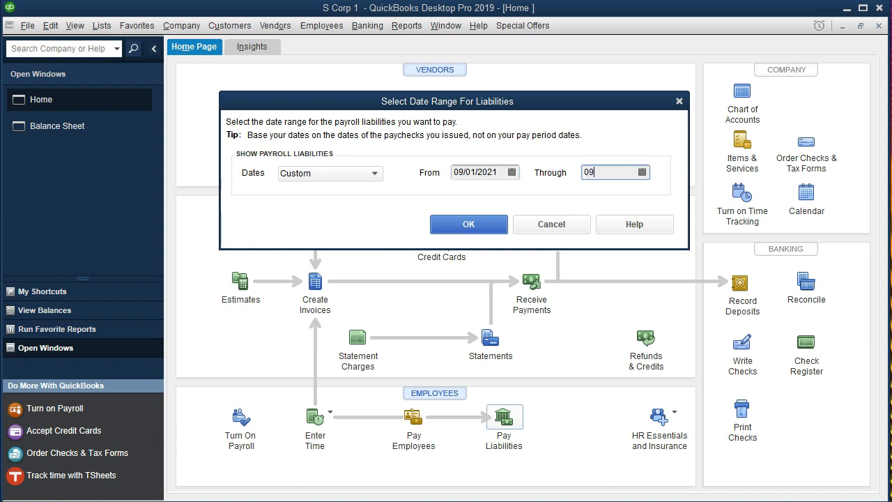
pyautogui.write('01')
pyautogui.press('Tab')
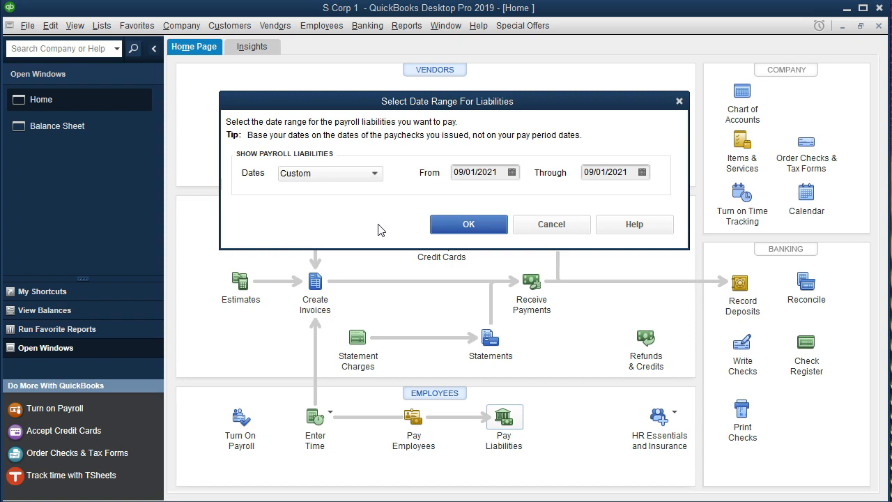
pyautogui.click(442, 230)
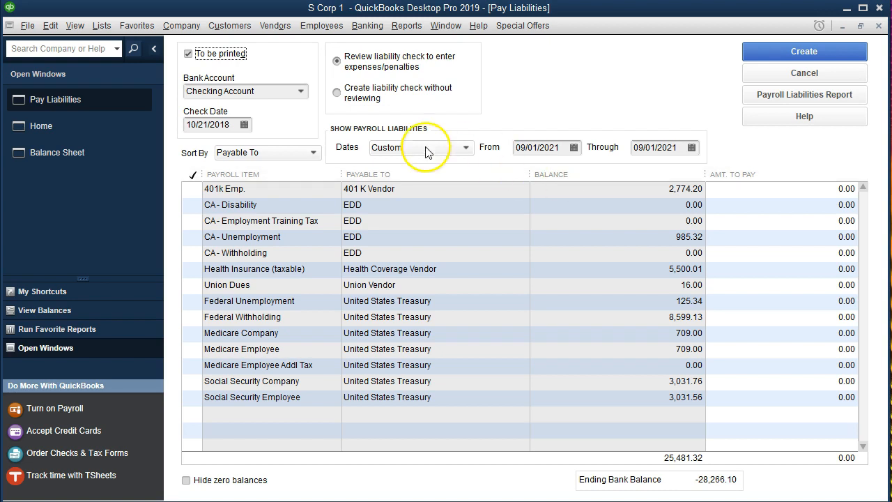
# - Turn off the to-be-printed option for the liability payment and set the check date to 09/15/2021
pyautogui.click(188, 54)
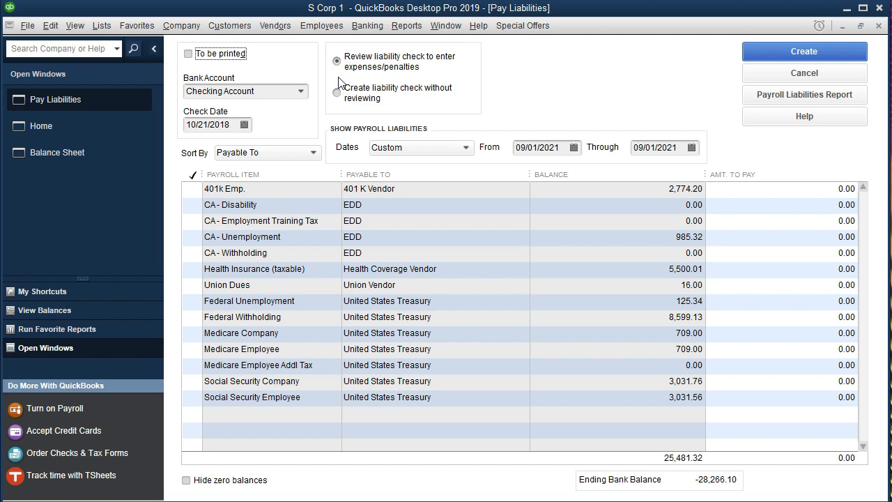
pyautogui.click(221, 124)
pyautogui.write('09/15/2021')
pyautogui.press('Tab')
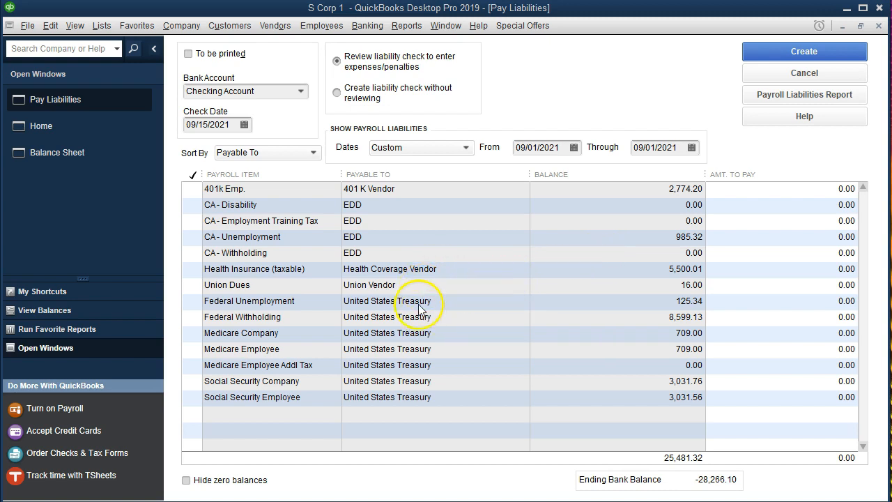
# - Select the United States Treasury liabilities for payment: Federal Unemployment, Federal Withholding, and both the company and employee Medicare and Social Security items
pyautogui.click(190, 302)
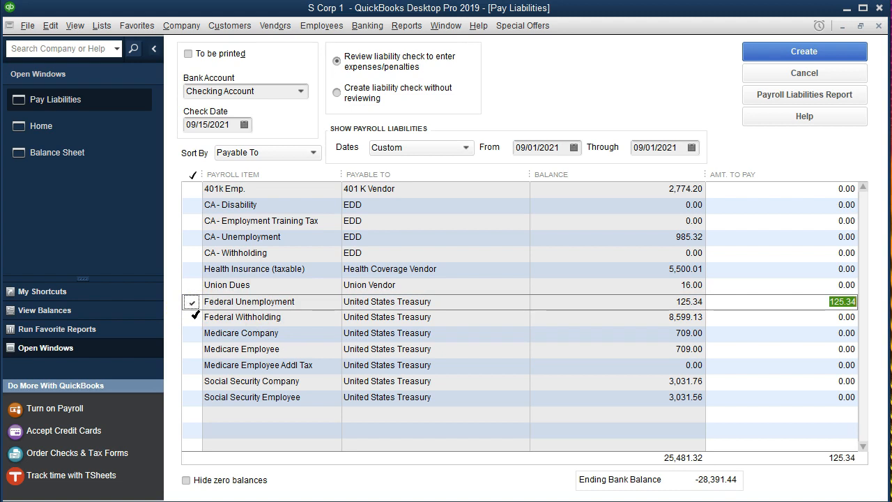
pyautogui.click(195, 315)
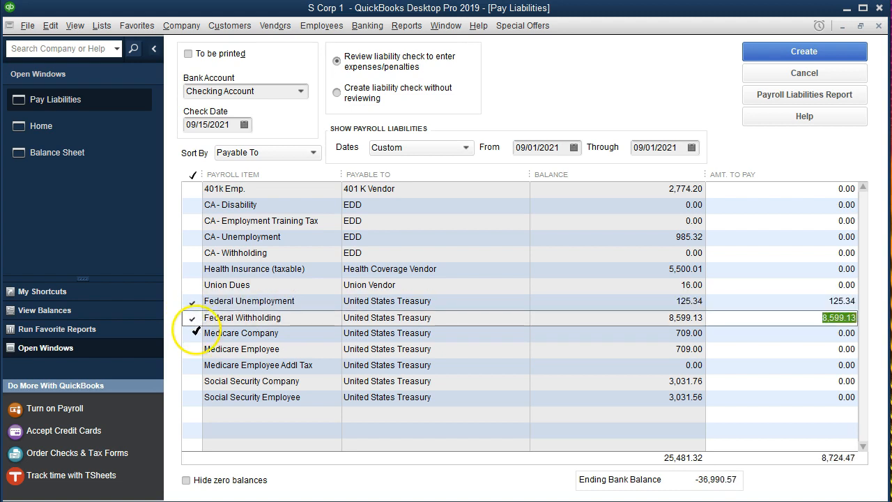
pyautogui.click(196, 331)
pyautogui.click(195, 350)
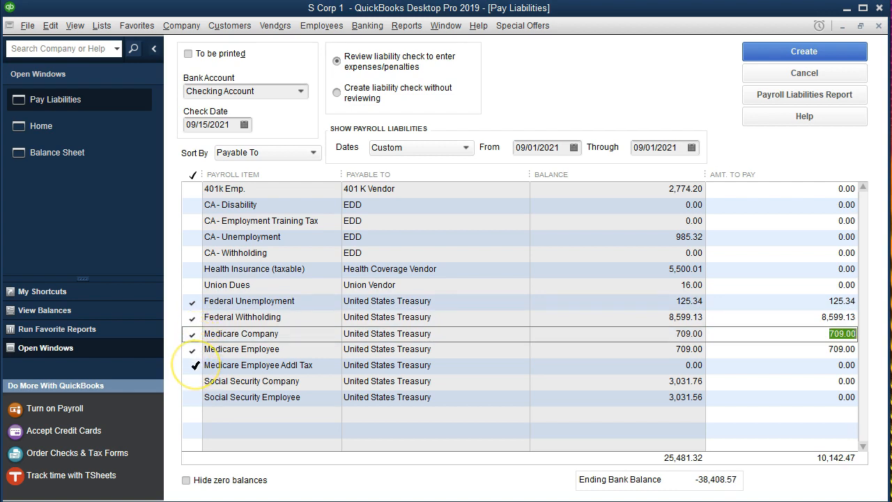
pyautogui.click(195, 364)
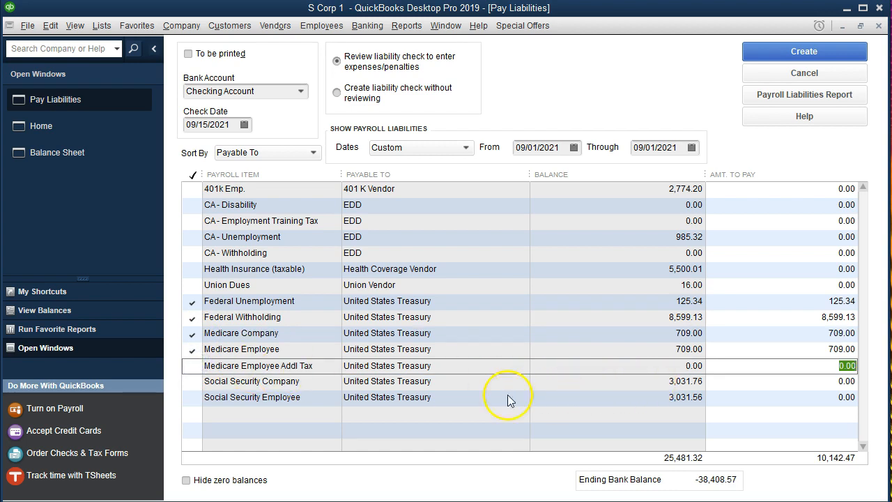
pyautogui.click(194, 381)
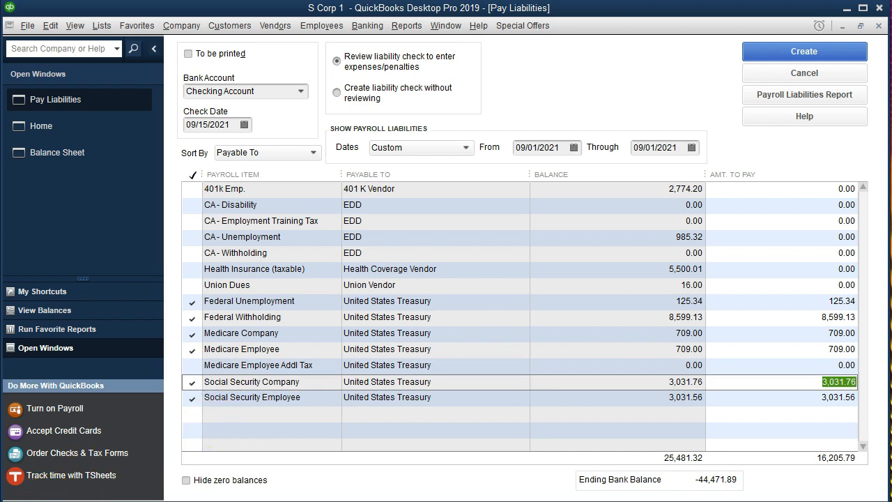
# - Add CA - Unemployment to the payment, create the liability checks, and save and close the EDD check
pyautogui.click(194, 237)
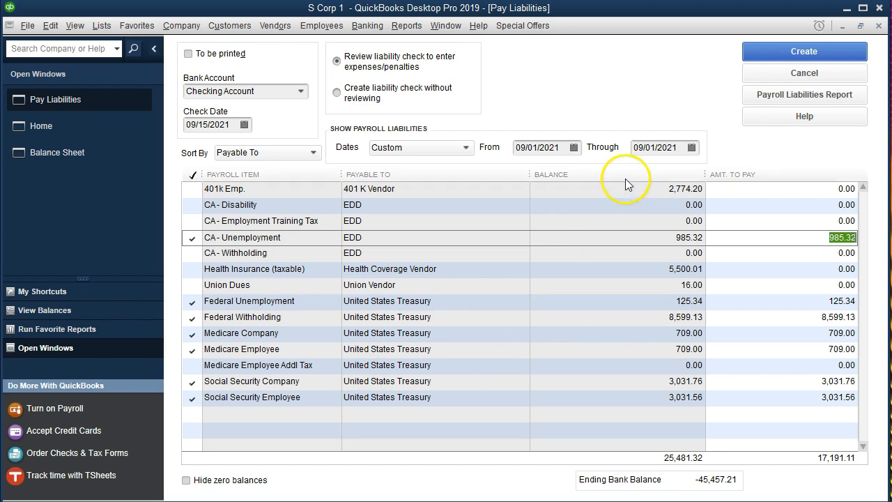
pyautogui.click(744, 55)
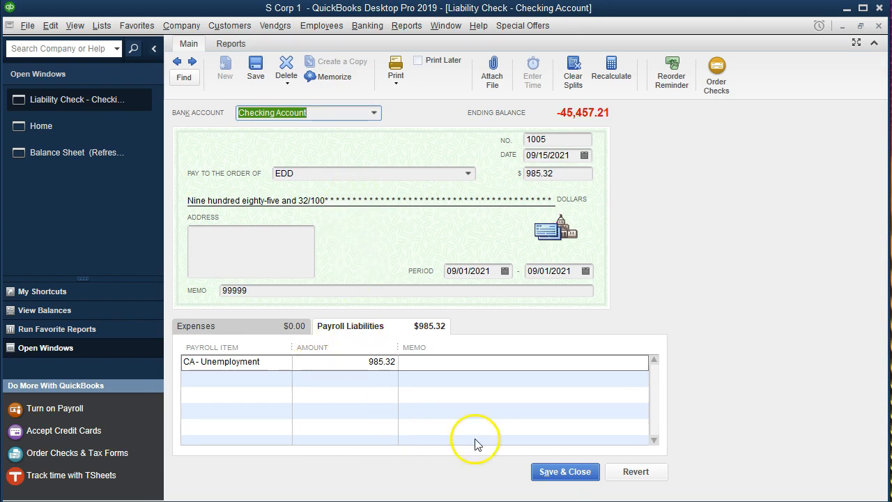
pyautogui.click(557, 480)
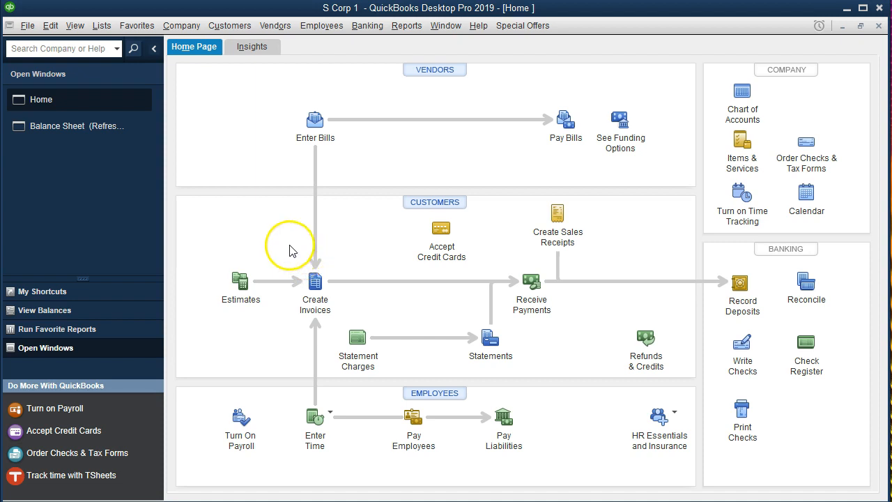
# - Return to the Balance Sheet report and refresh it with the new liability payments
pyautogui.click(110, 136)
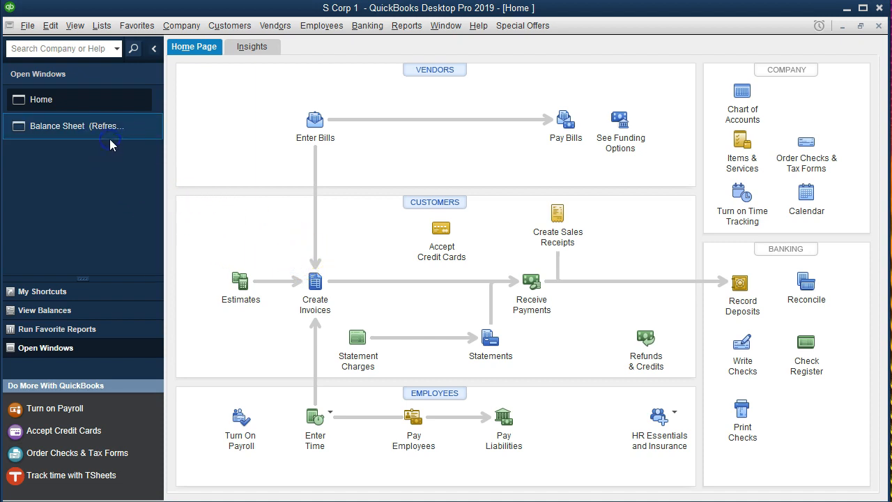
pyautogui.click(89, 129)
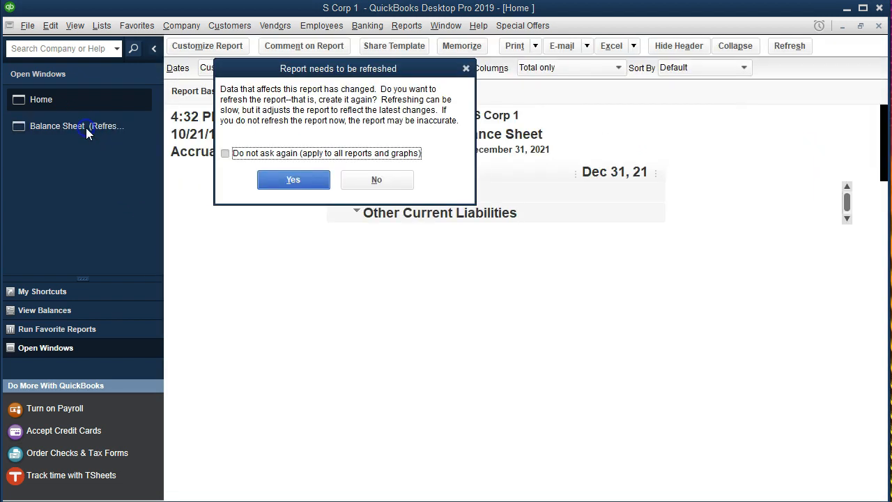
pyautogui.click(311, 190)
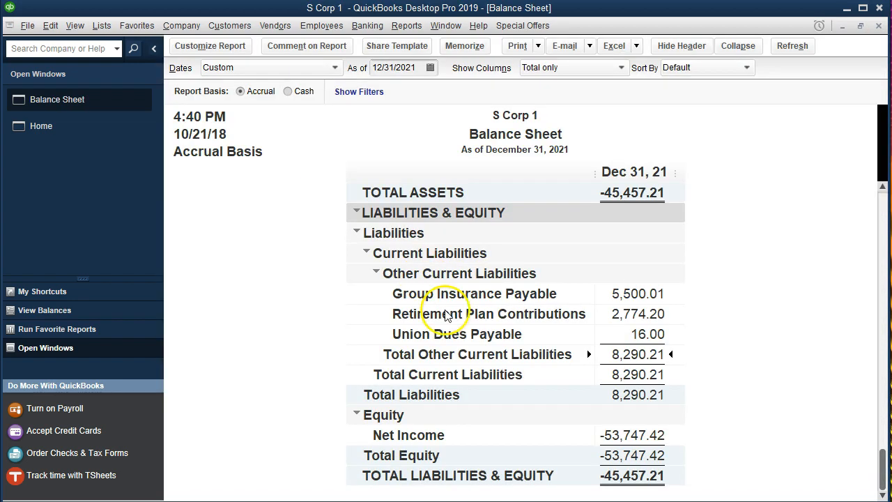
pyautogui.scroll(2, 519, 375)
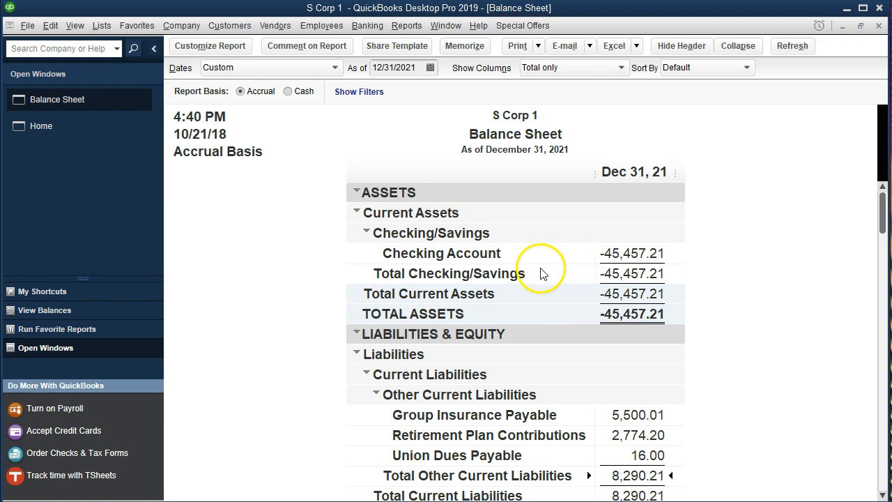
# - Open the Checking Account's transaction detail from the Balance Sheet, review the EDD and United States Treasury liability checks, and close the detail report
pyautogui.click(648, 254)
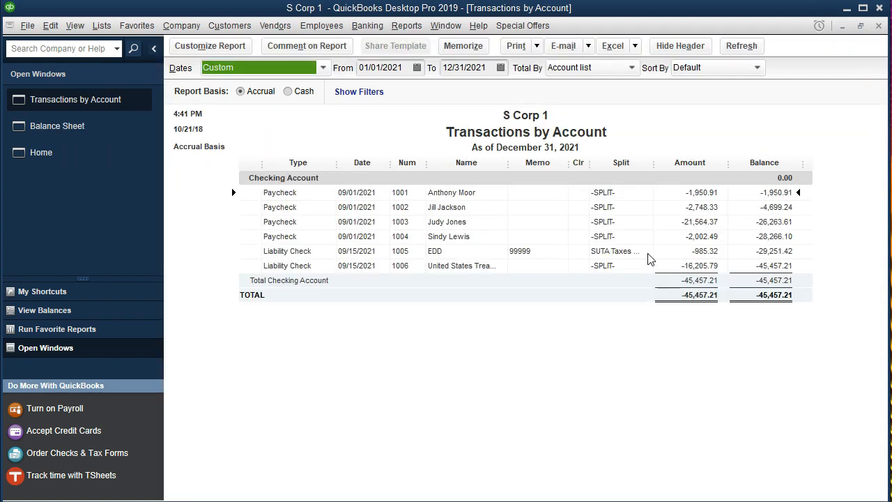
pyautogui.click(622, 252)
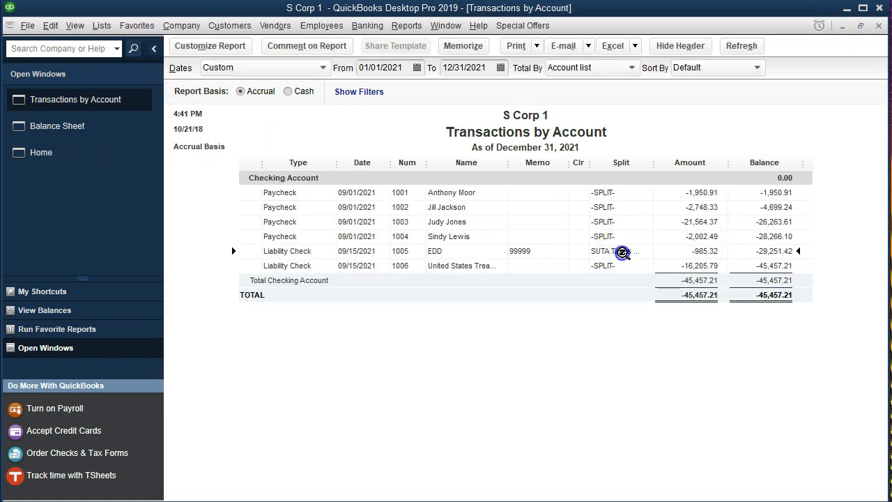
pyautogui.click(661, 265)
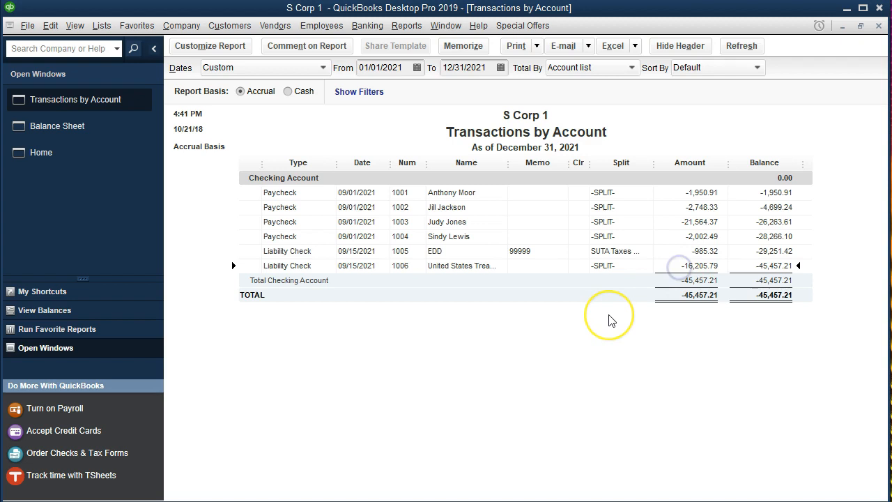
pyautogui.click(628, 304)
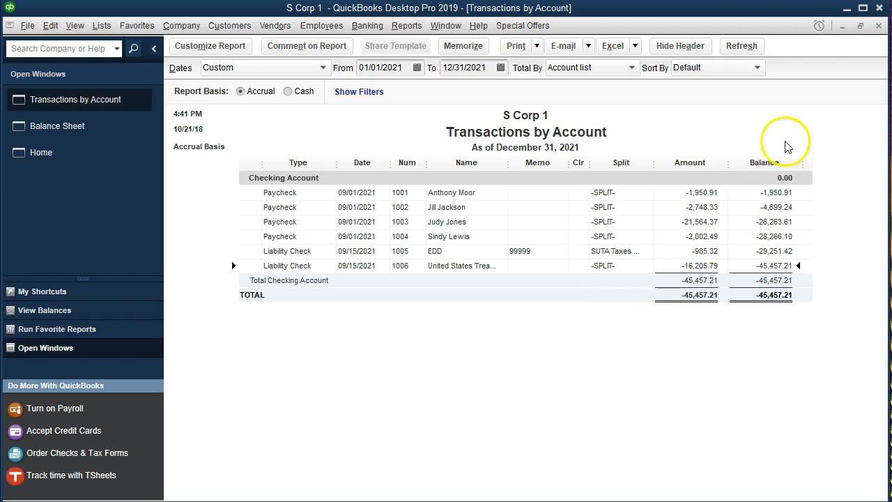
pyautogui.click(878, 26)
# - Switch to the Excel payroll workbook and compare its Group Insurance Payable row with the remaining liabilities on the Balance Sheet
pyautogui.scroll(-1, 806, 323)
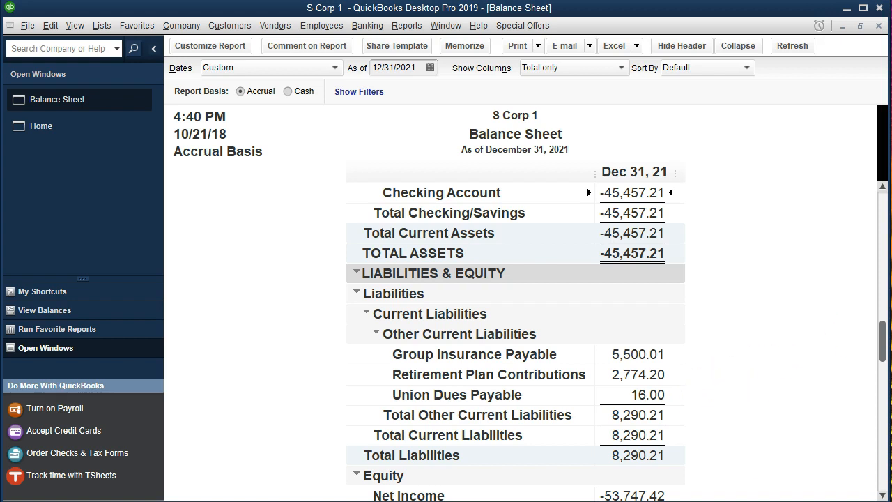
pyautogui.moveTo(891, 33); pyautogui.dragTo(512, 34)
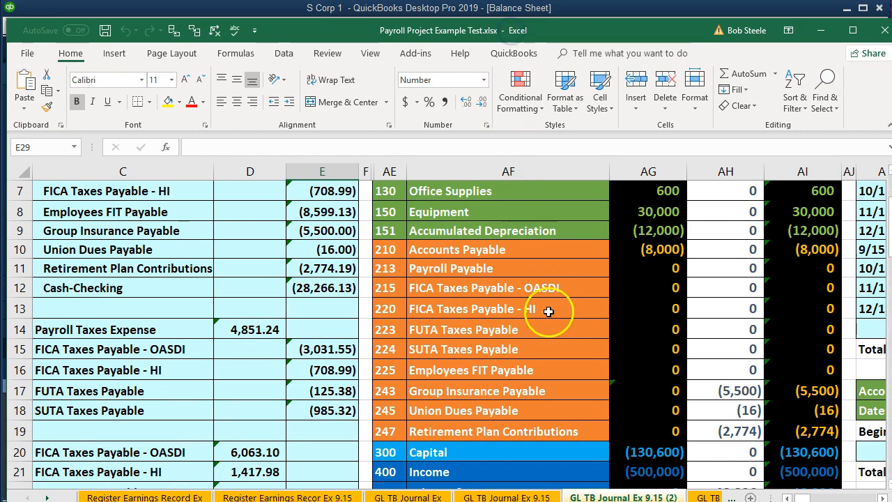
pyautogui.click(727, 393)
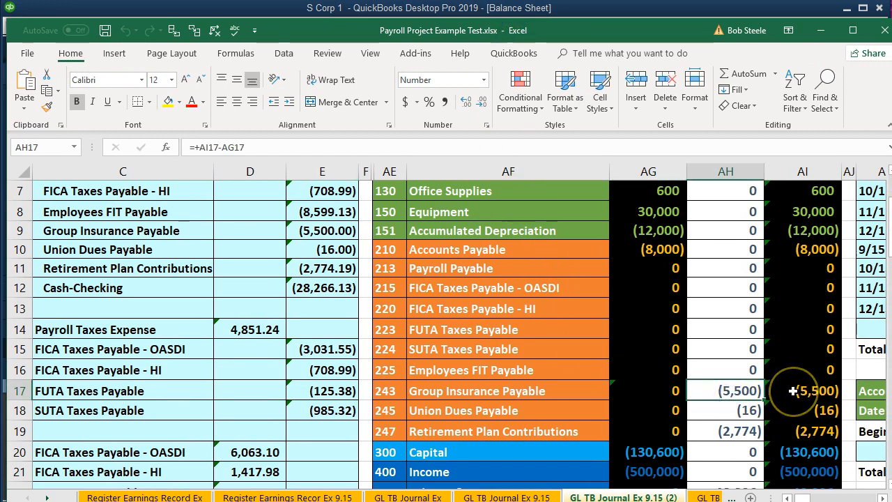
pyautogui.click(792, 391)
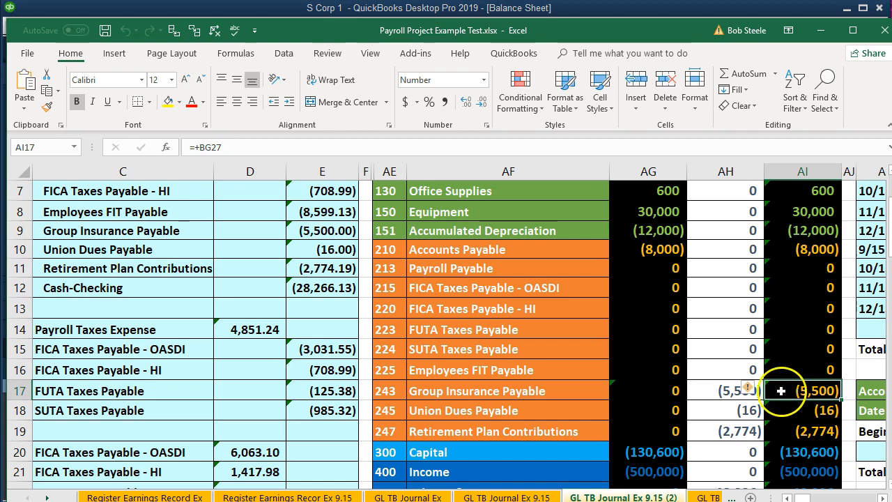
# - Examine the Union Dues Payable and Retirement Plan Contributions rows in the Excel worksheet, and switch back to the QuickBooks Balance Sheet
pyautogui.scroll(-1, 740, 369)
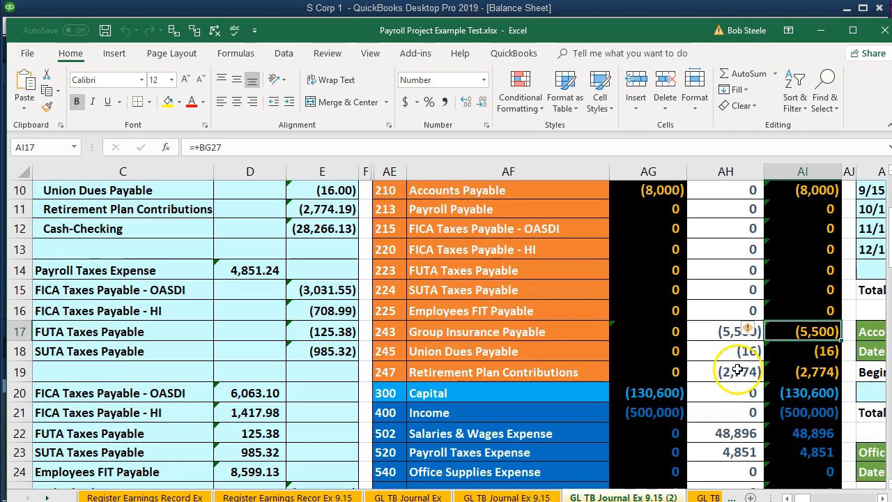
pyautogui.doubleClick(592, 25)
pyautogui.moveTo(593, 36); pyautogui.dragTo(891, 33)
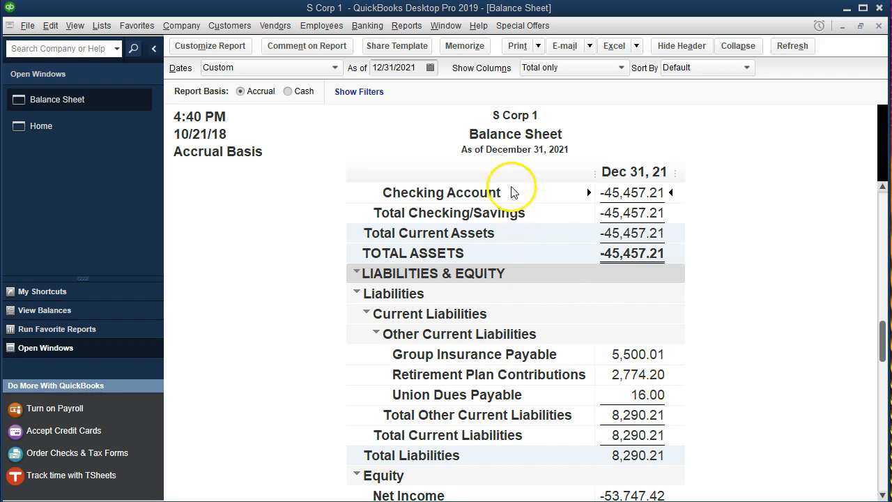
# - Run the Trial Balance report for the period 01/01/2021 to 12/31/2021
pyautogui.click(406, 25)
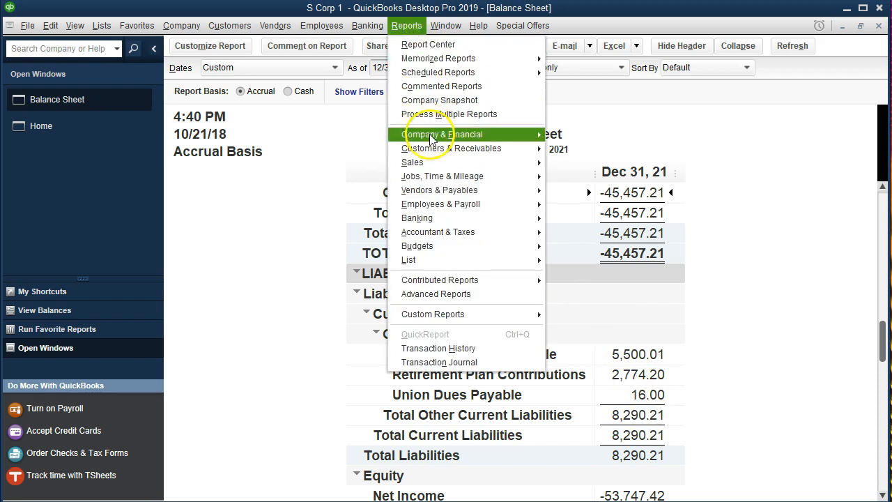
pyautogui.moveTo(449, 234)
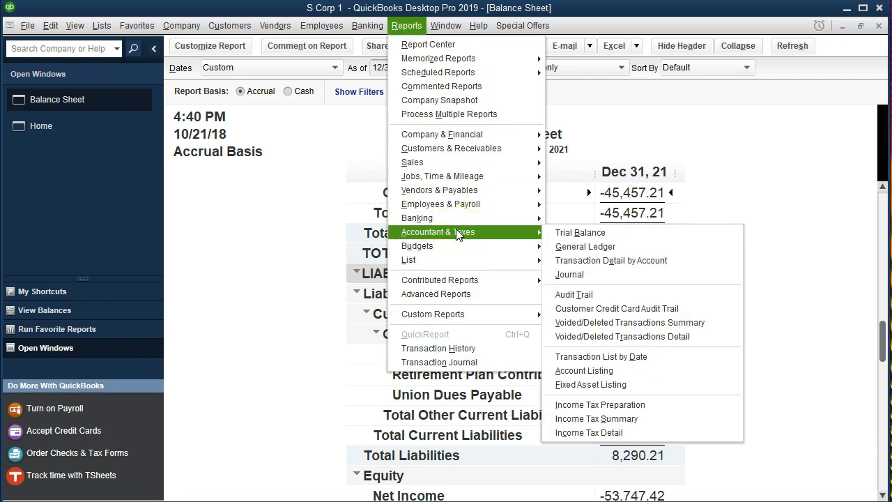
pyautogui.click(611, 237)
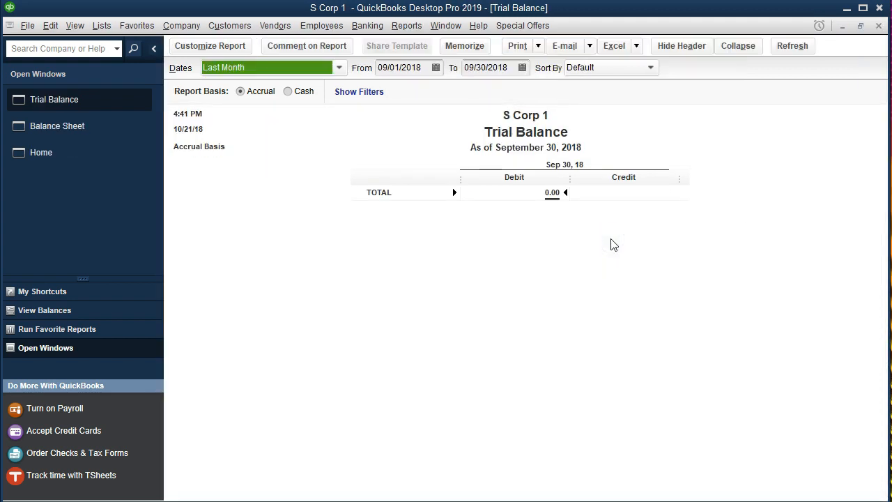
pyautogui.write('01')
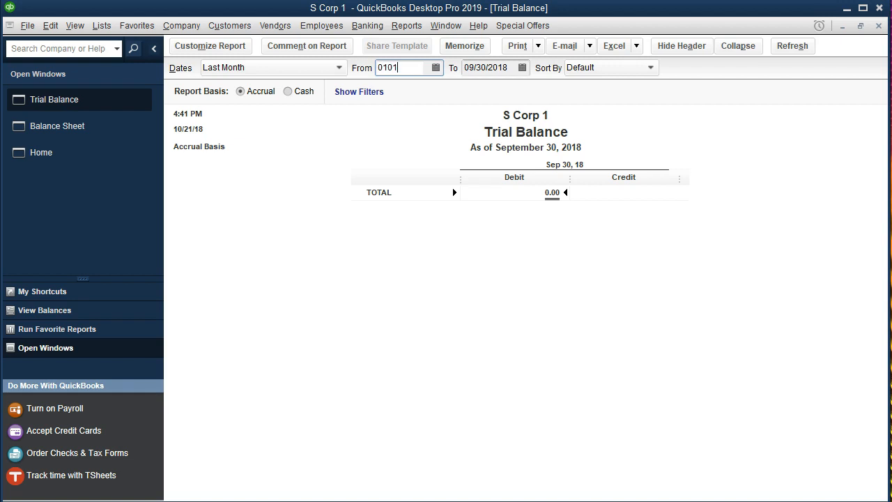
pyautogui.write('/01/2021')
pyautogui.press('Tab')
pyautogui.write('12')
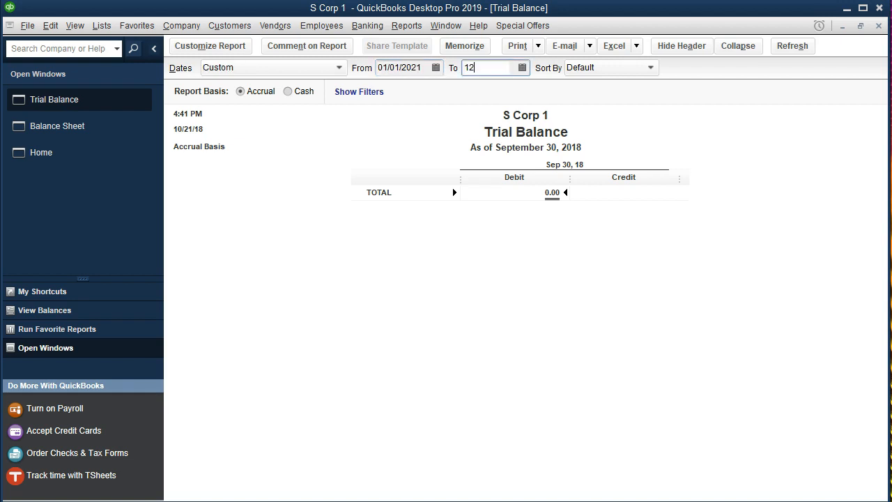
pyautogui.write('/31/2021')
pyautogui.press('Tab')
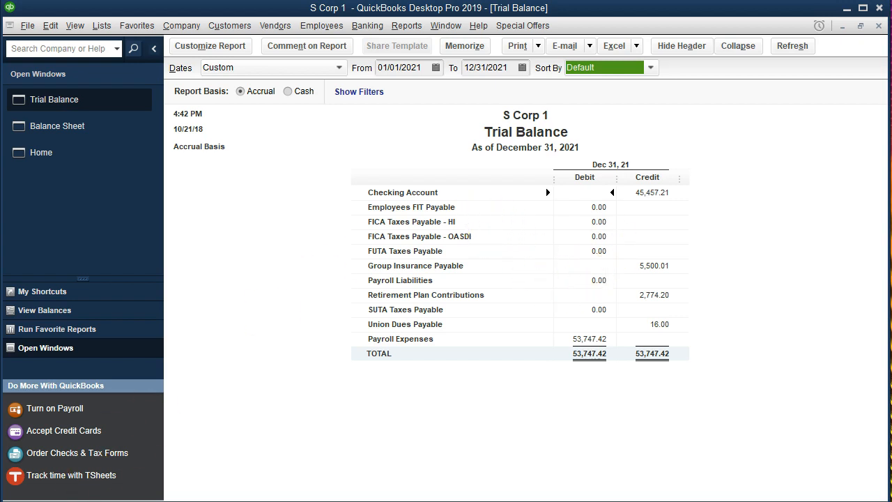
# - Open the Employees FIT Payable detail from the Trial Balance, review its United States Treasury liability check, and close both the check and the detail
pyautogui.click(578, 218)
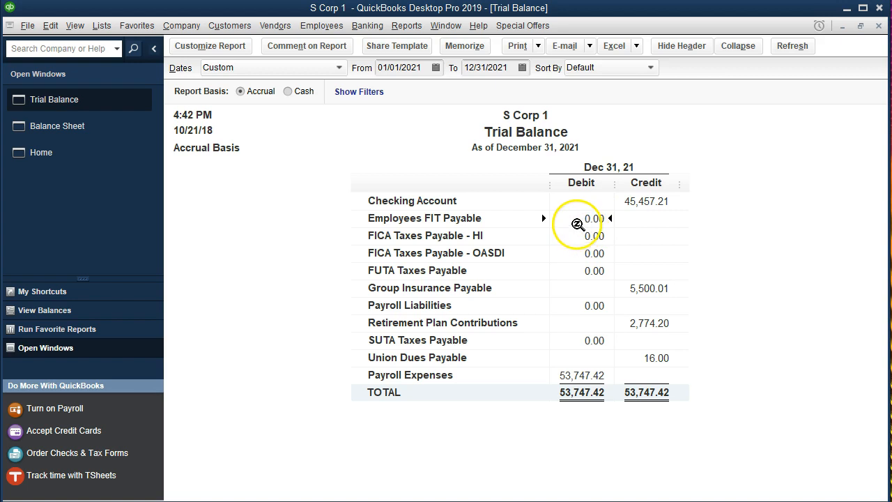
pyautogui.doubleClick(570, 219)
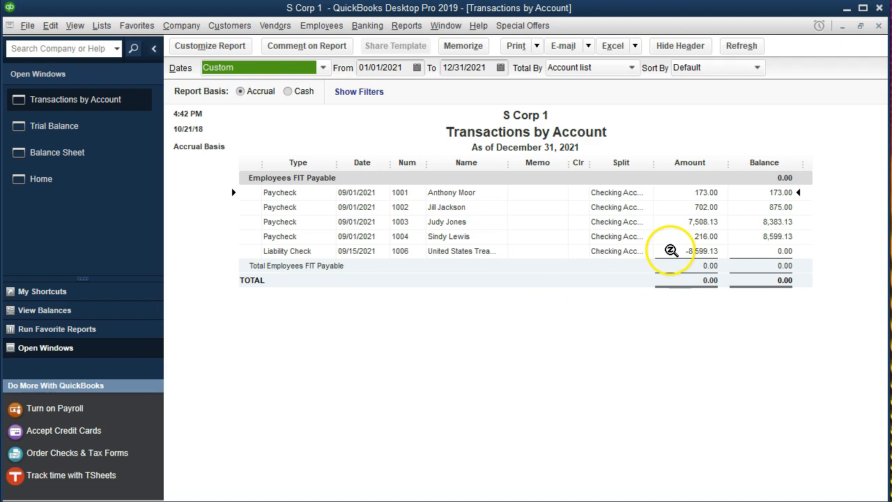
pyautogui.doubleClick(671, 250)
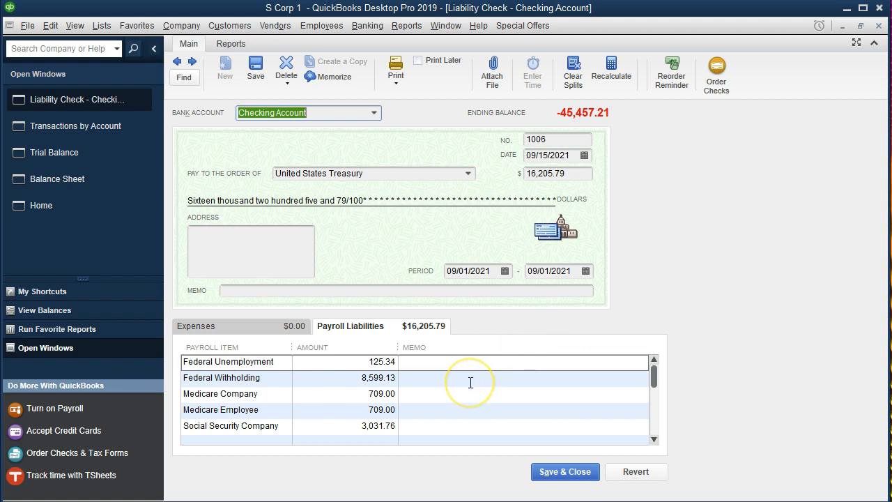
pyautogui.click(879, 26)
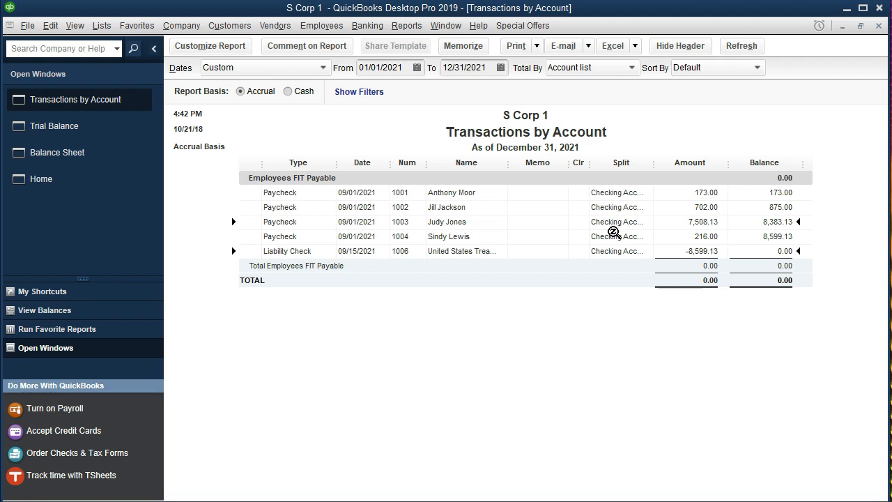
pyautogui.click(407, 208)
pyautogui.click(488, 255)
pyautogui.click(878, 26)
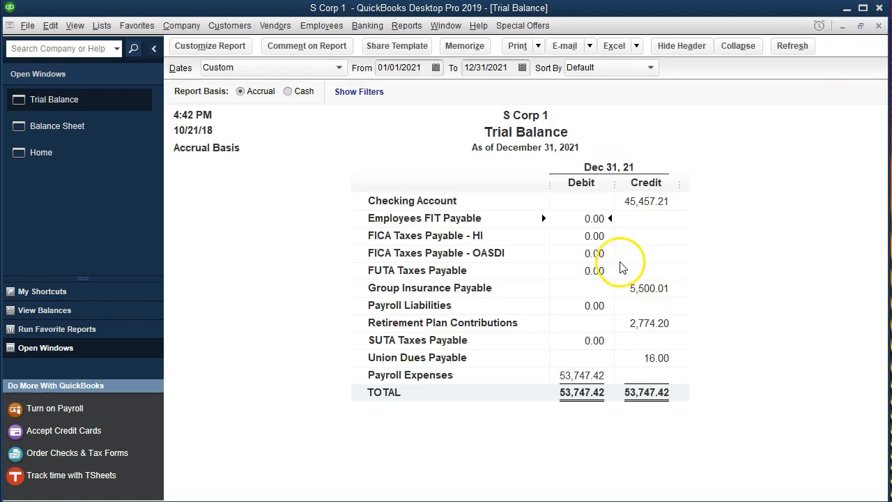
# - Open the FICA Taxes Payable - HI transaction detail from the Trial Balance and examine its paycheck and liability check entries
pyautogui.doubleClick(591, 239)
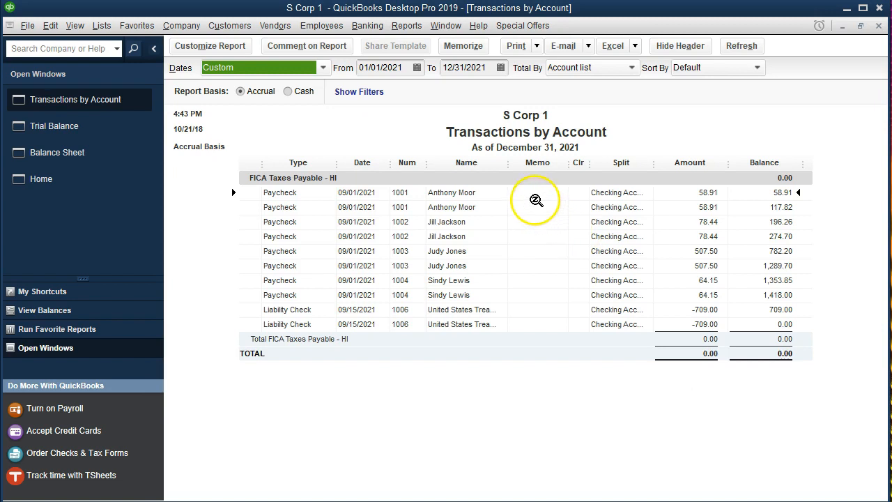
pyautogui.click(530, 213)
pyautogui.click(530, 211)
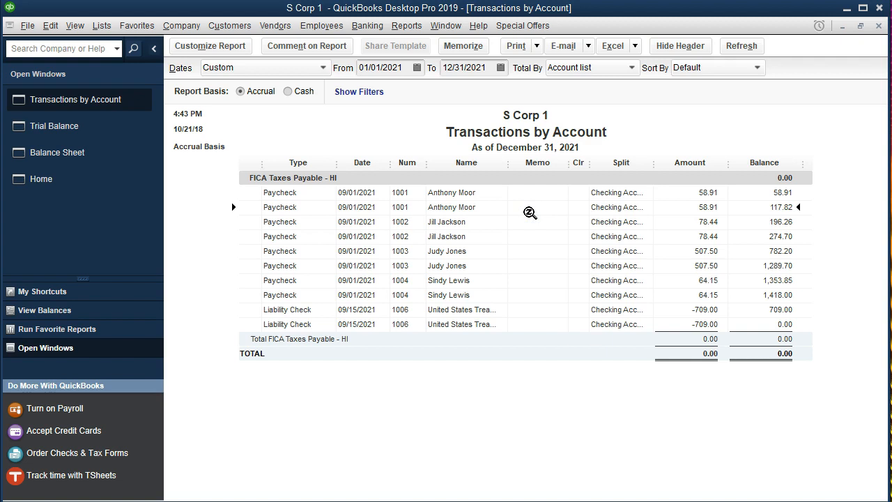
pyautogui.click(541, 311)
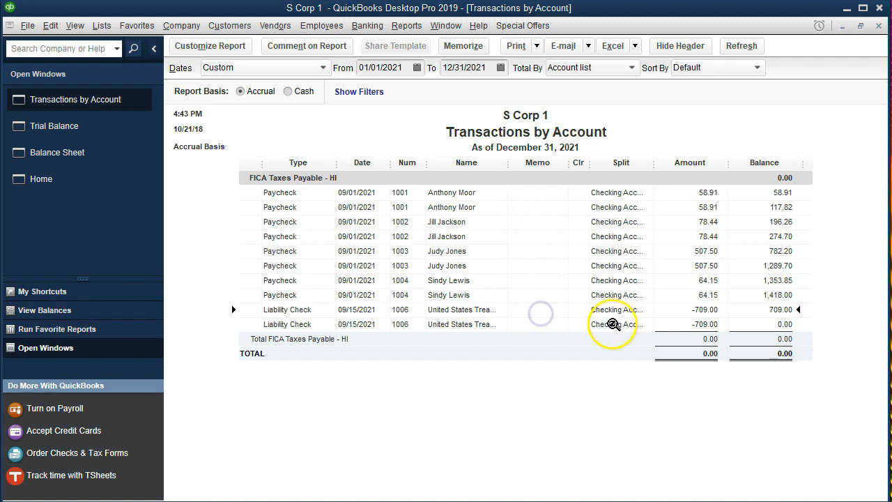
# - Open the United States Treasury liability check, review its full payroll liabilities list, and close the check and the FICA Taxes Payable - HI detail
pyautogui.doubleClick(673, 310)
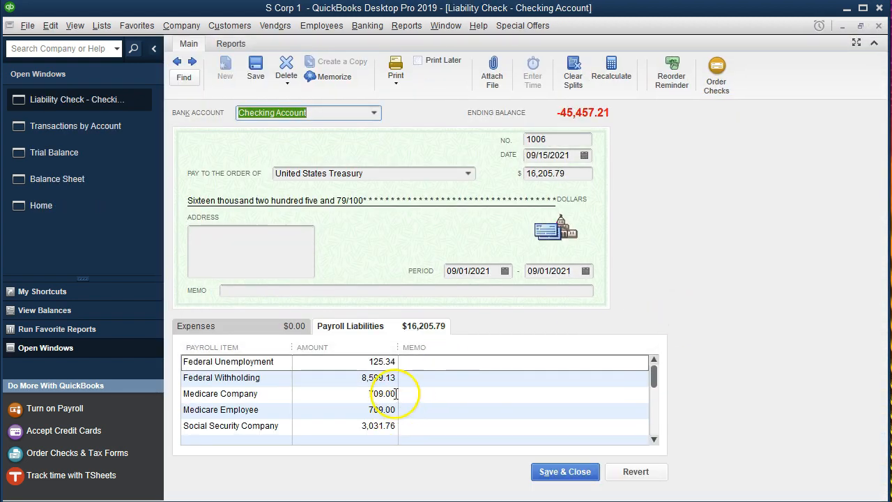
pyautogui.click(655, 440)
pyautogui.click(654, 440)
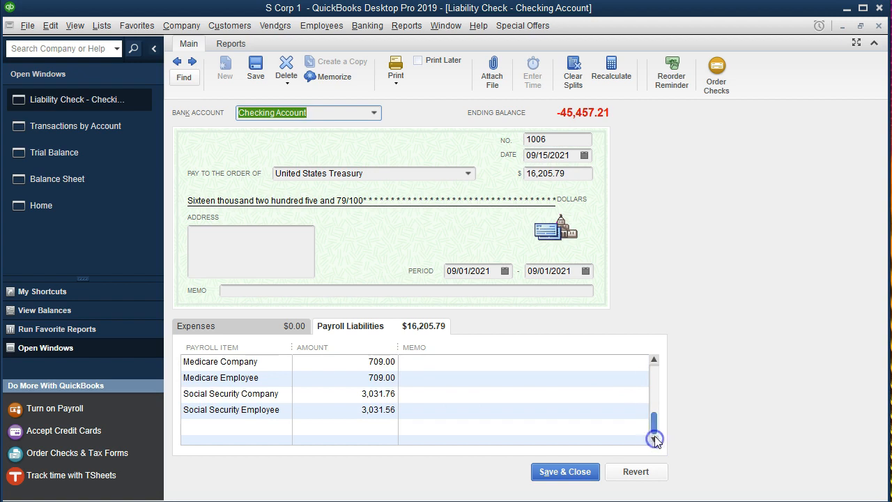
pyautogui.click(655, 360)
pyautogui.click(655, 359)
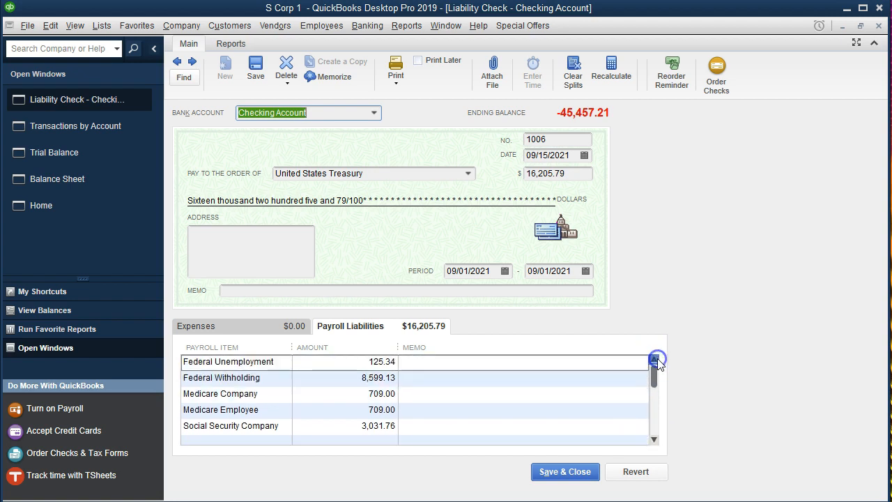
pyautogui.click(879, 26)
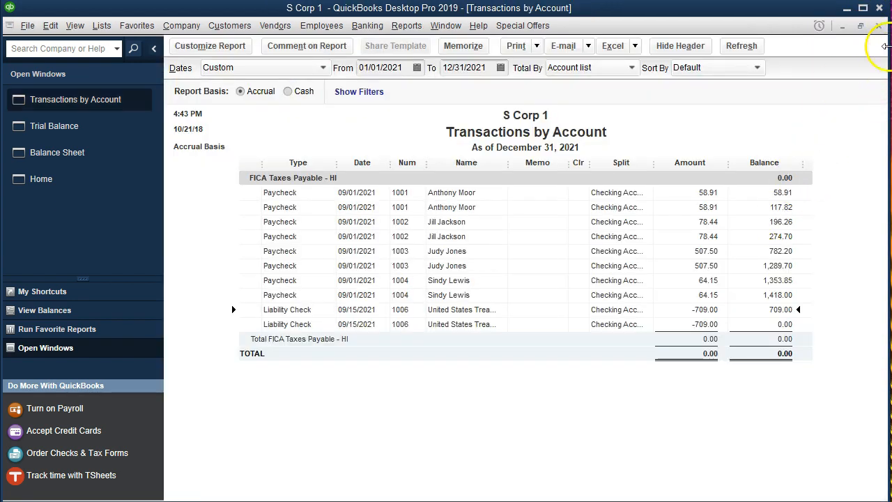
pyautogui.click(879, 27)
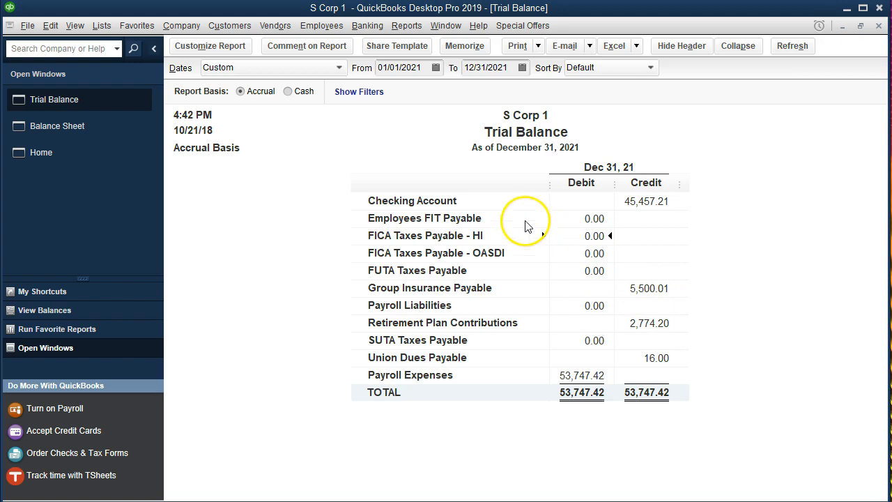
# - Open the Checking Account register and, from it, the United States Treasury liability check dated 09/15/2021
pyautogui.click(366, 25)
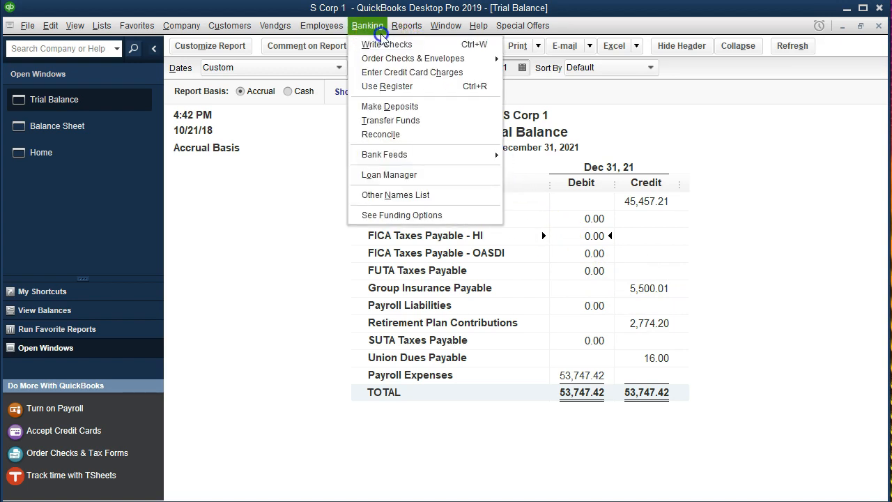
pyautogui.click(382, 86)
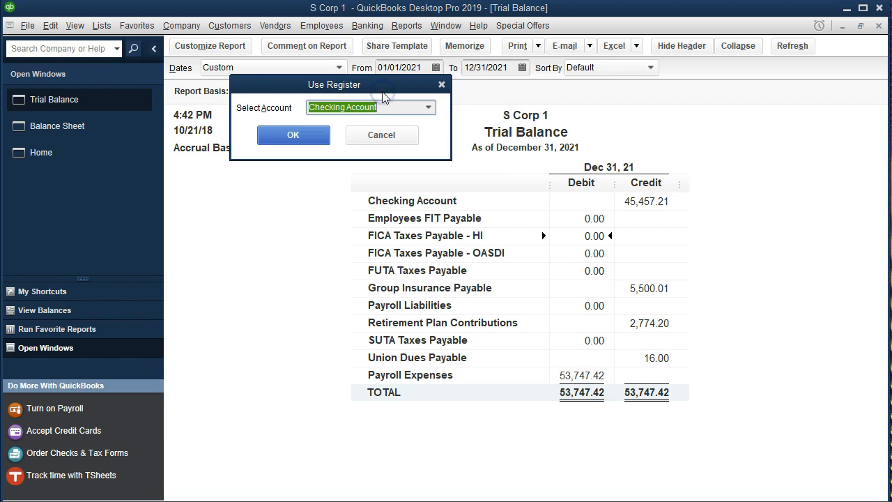
pyautogui.click(320, 136)
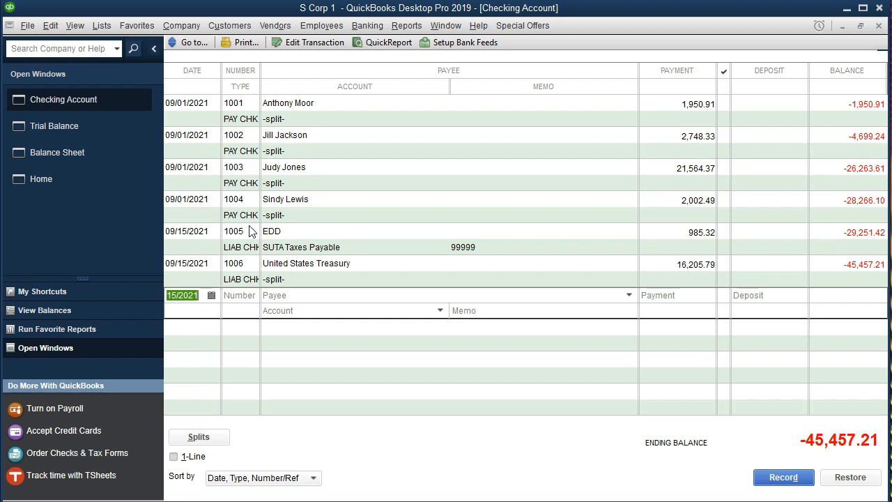
pyautogui.click(255, 295)
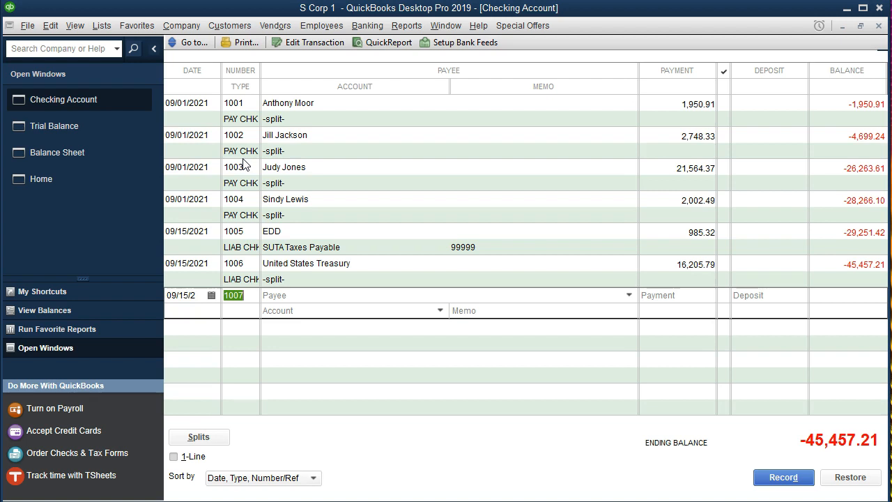
pyautogui.doubleClick(241, 282)
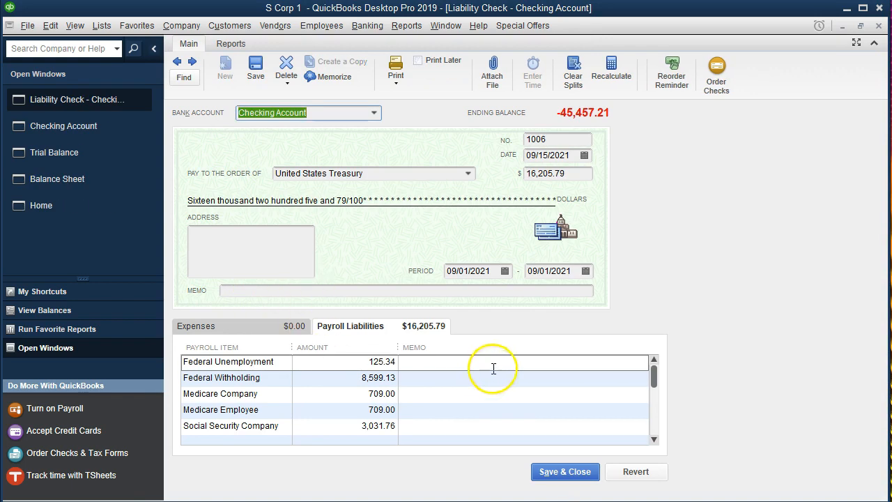